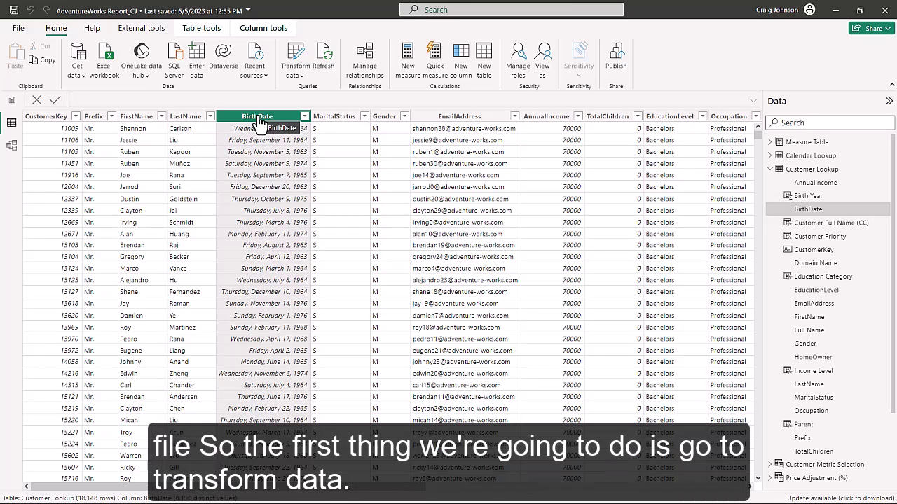
Step: Open Power Query Editor, load the Customer Lookup query, and select its BirthDate column
left_click(292, 69)
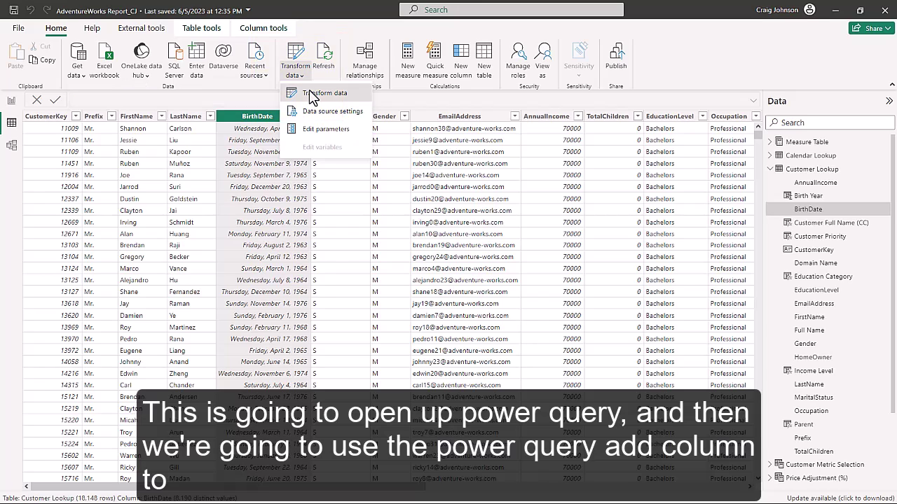
left_click(309, 92)
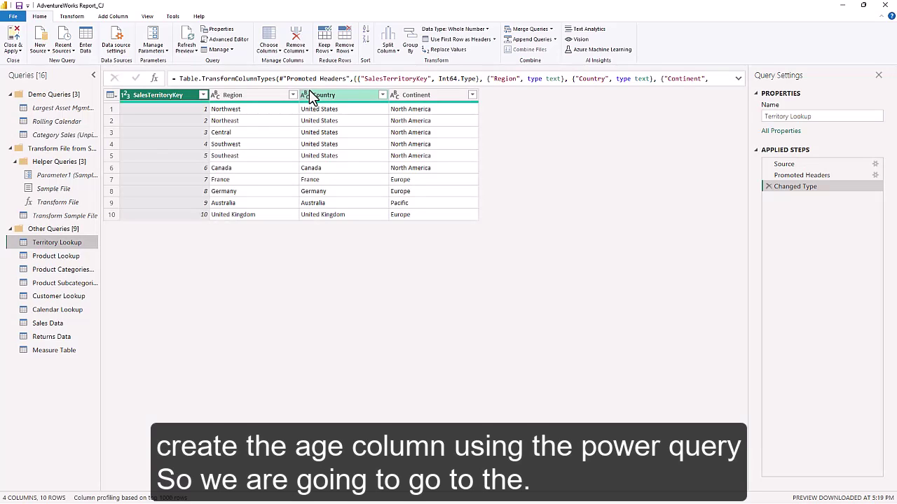
left_click(45, 297)
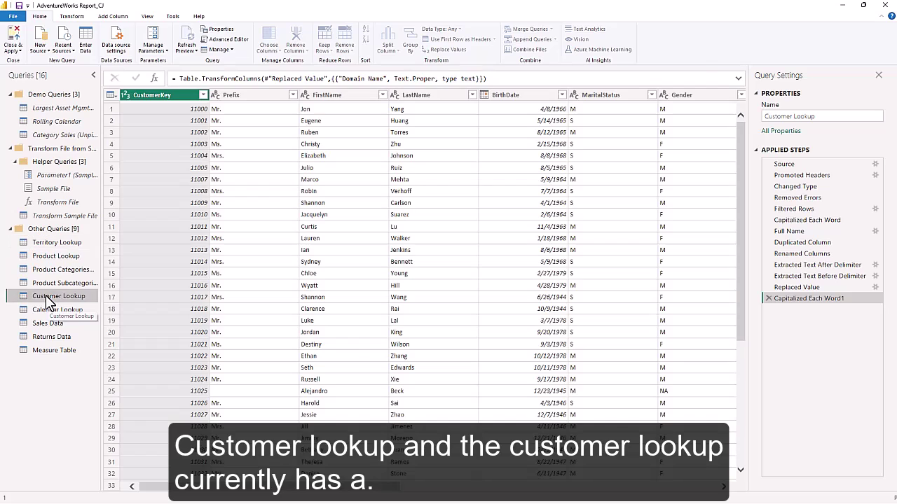
left_click(515, 91)
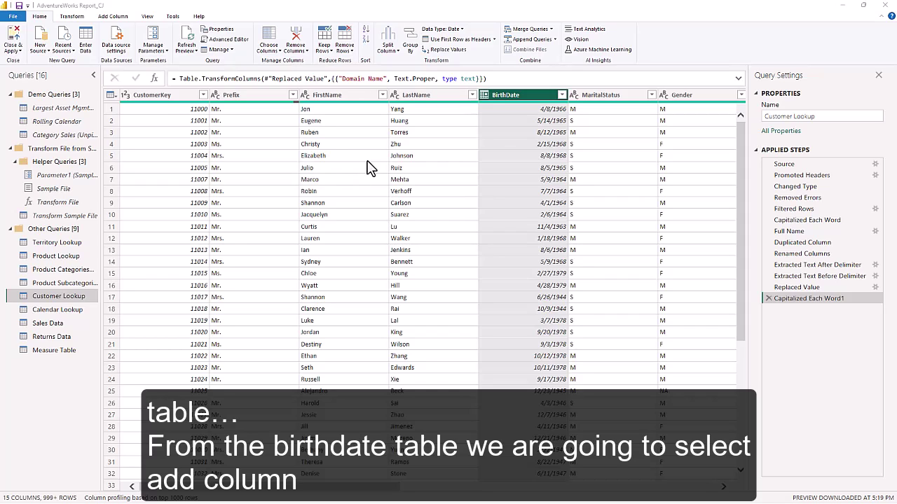
Step: Add a duration-type Age column computed as today's date minus BirthDate
left_click(112, 17)
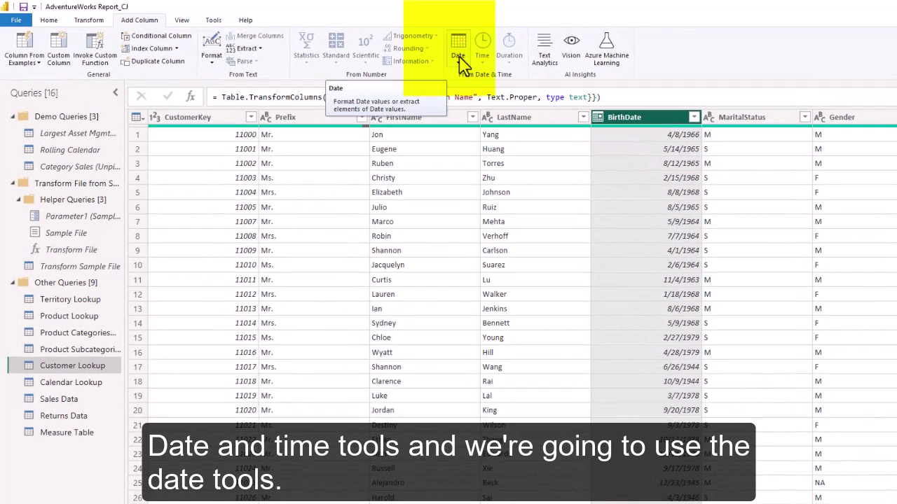
left_click(458, 58)
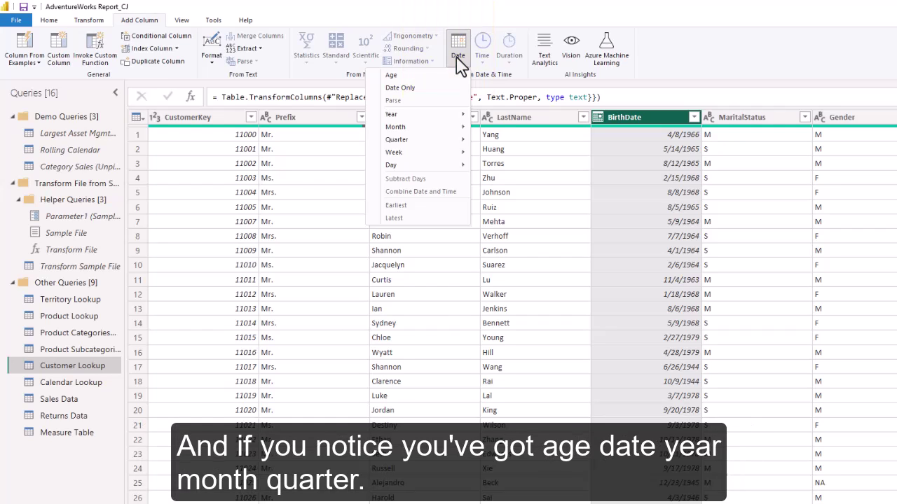
left_click(401, 75)
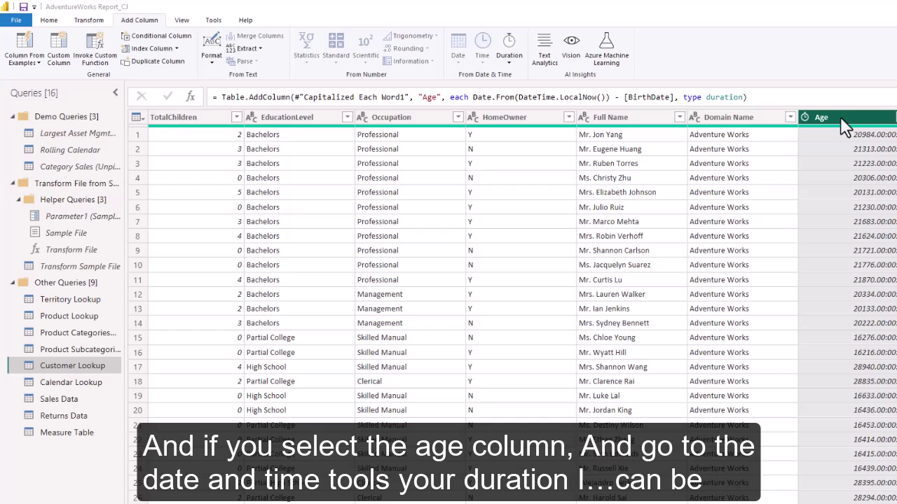
Step: Convert Age into a Total Years column, then add a rounded-down whole-number years column
left_click(510, 61)
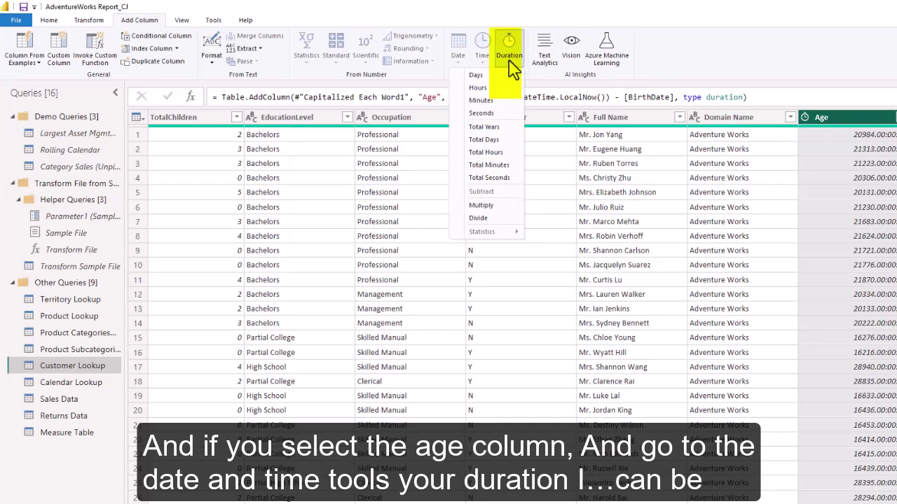
left_click(486, 128)
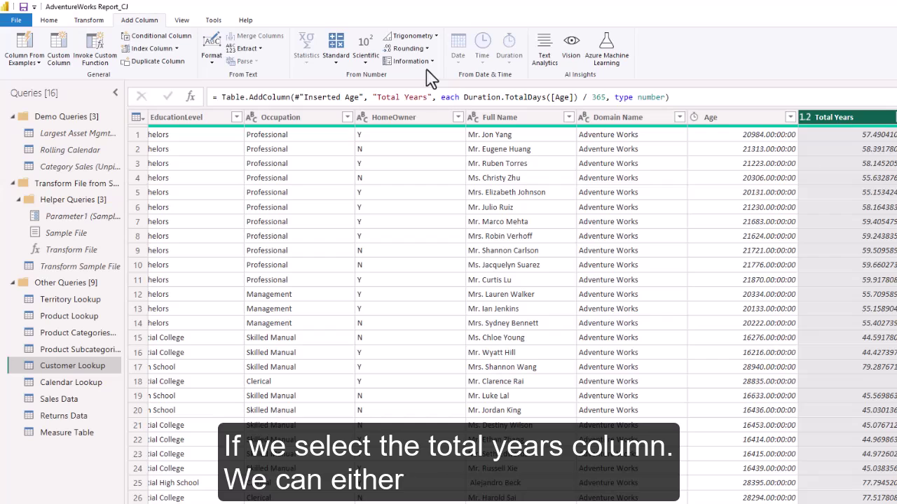
left_click(426, 49)
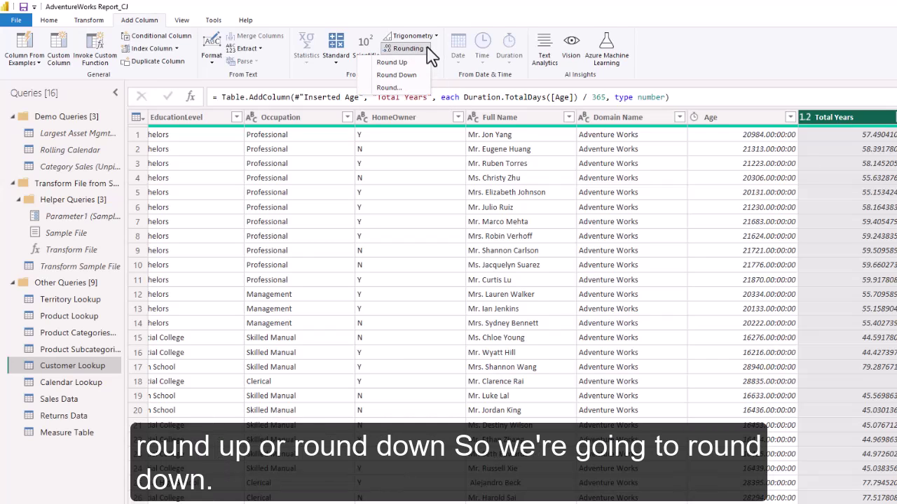
left_click(404, 75)
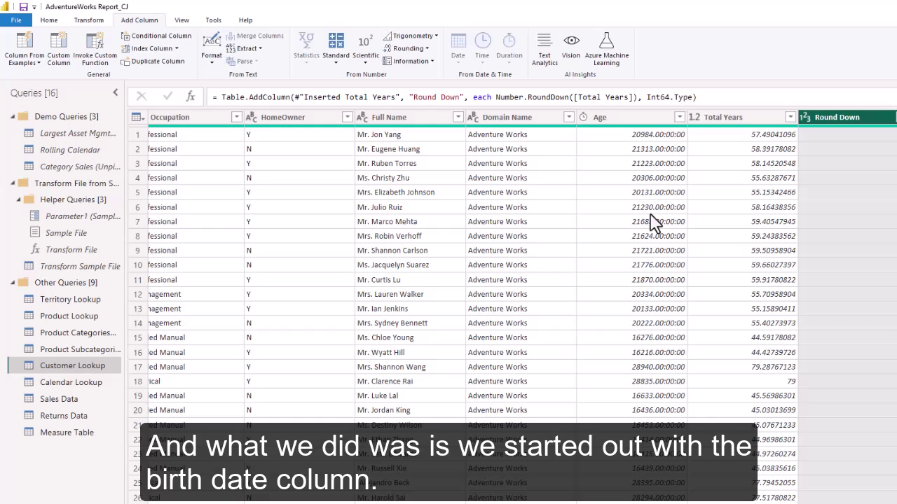
scroll(518, 307, "left", 10)
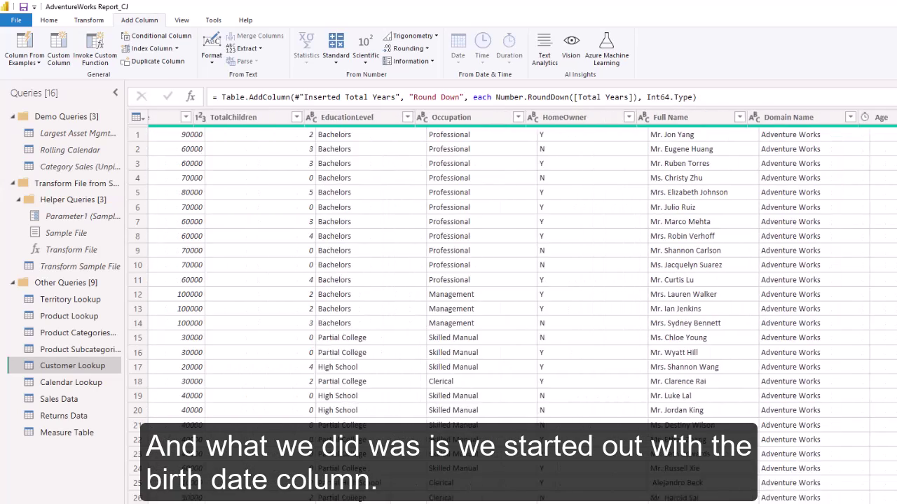
scroll(518, 307, "left", 3)
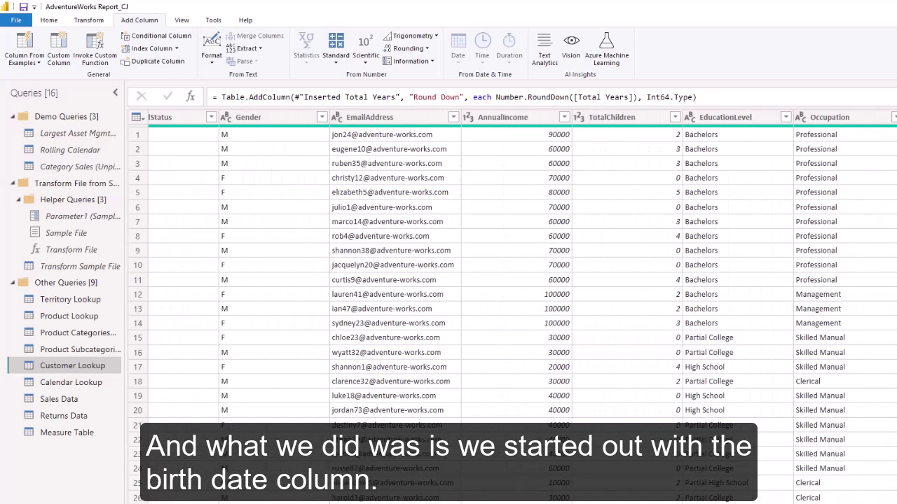
scroll(518, 307, "left", 4)
scroll(518, 306, "left", 1)
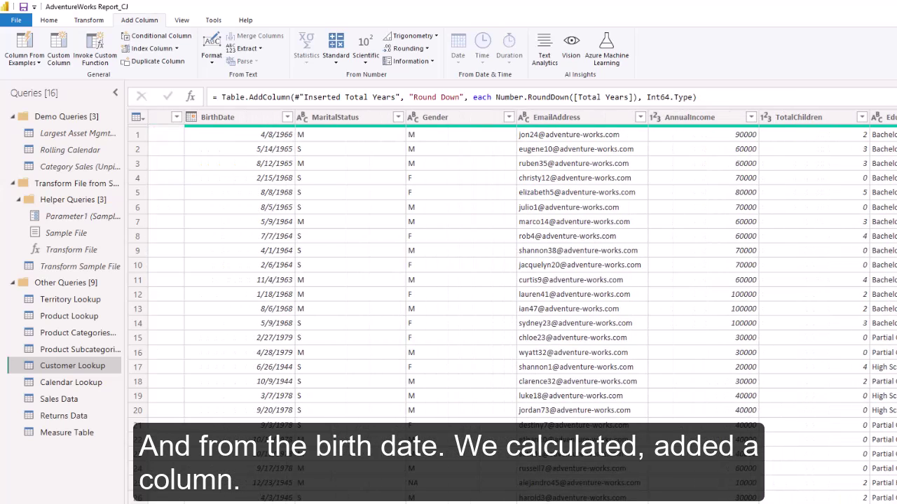
scroll(518, 307, "right", 15)
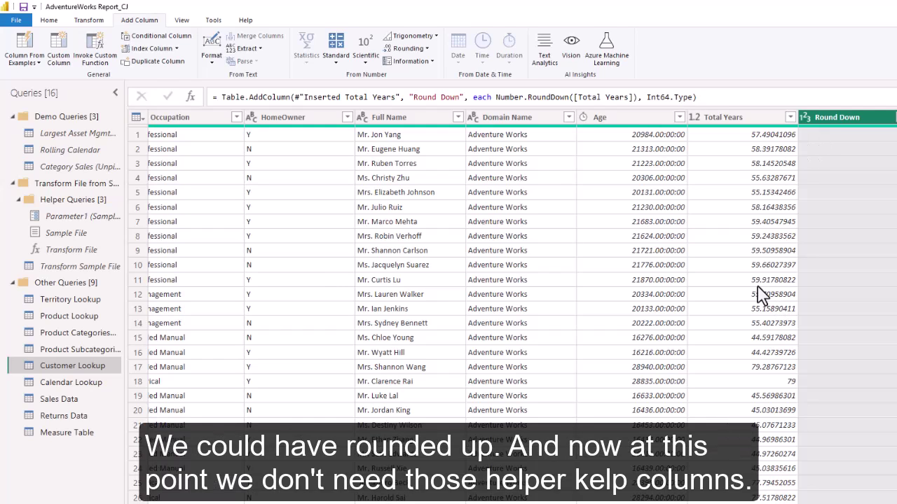
Step: Remove the Age and Total Years helper columns
left_click(630, 117)
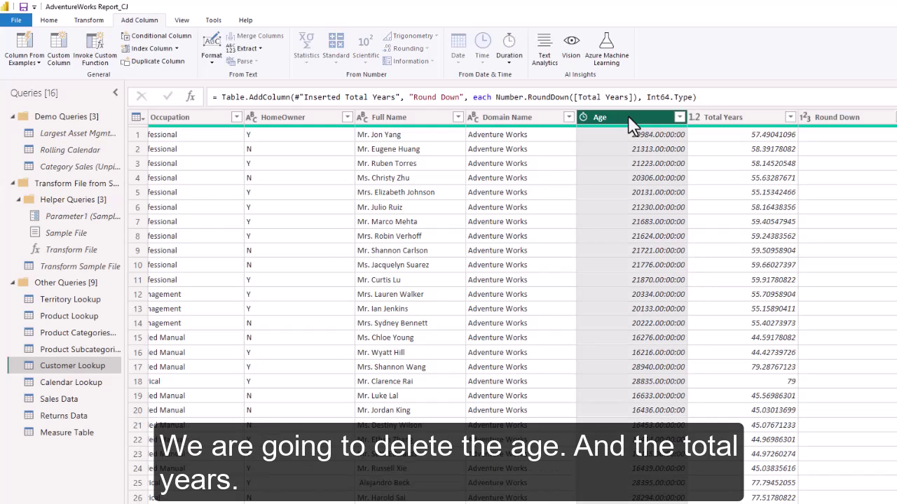
left_click(753, 123, "ctrl")
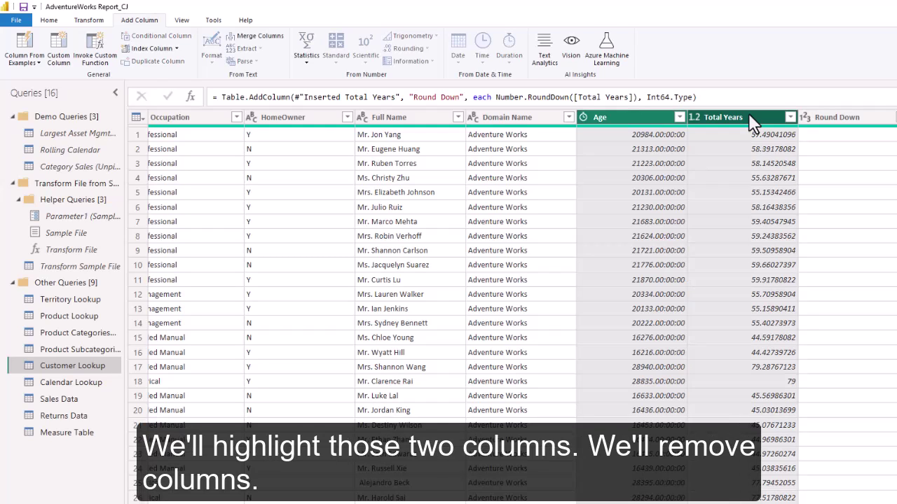
right_click(751, 122)
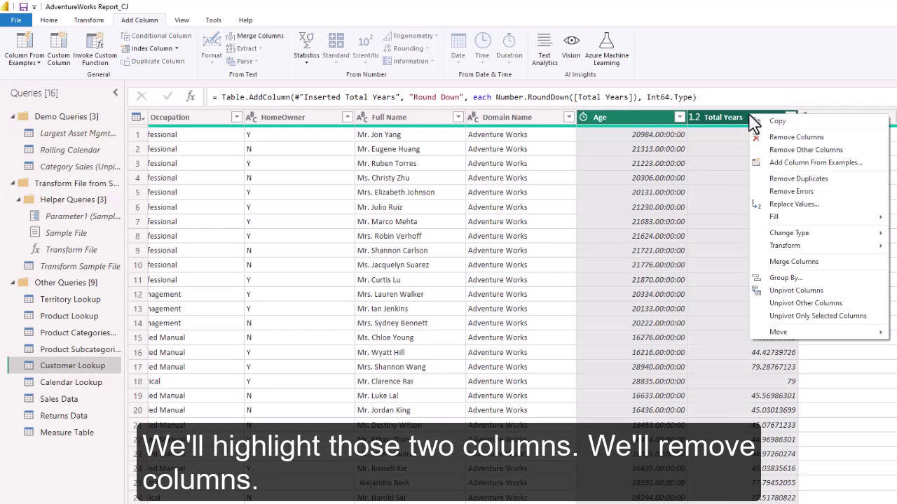
left_click(794, 137)
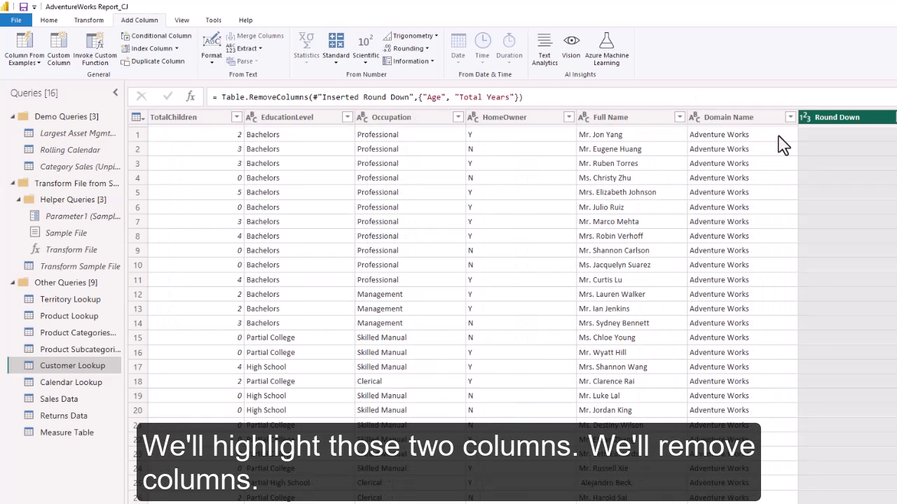
Step: Rename the Round Down column to 'Age'
double_click(835, 115)
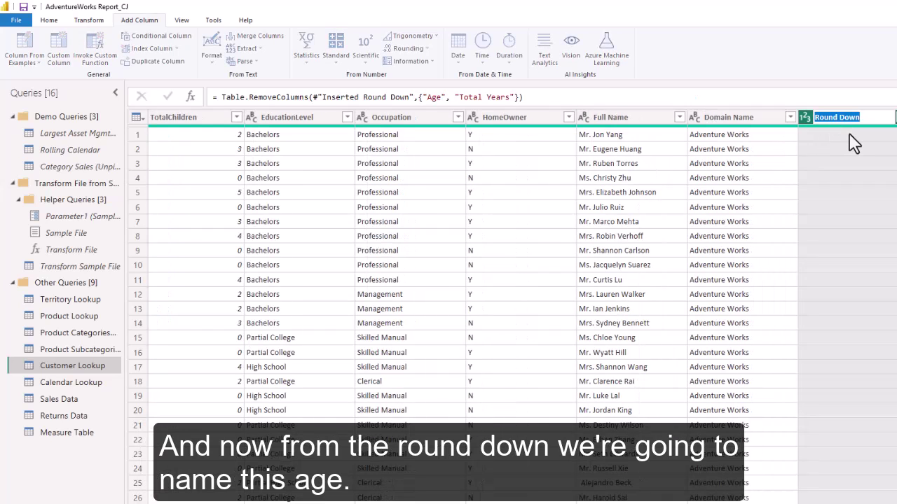
type("Age")
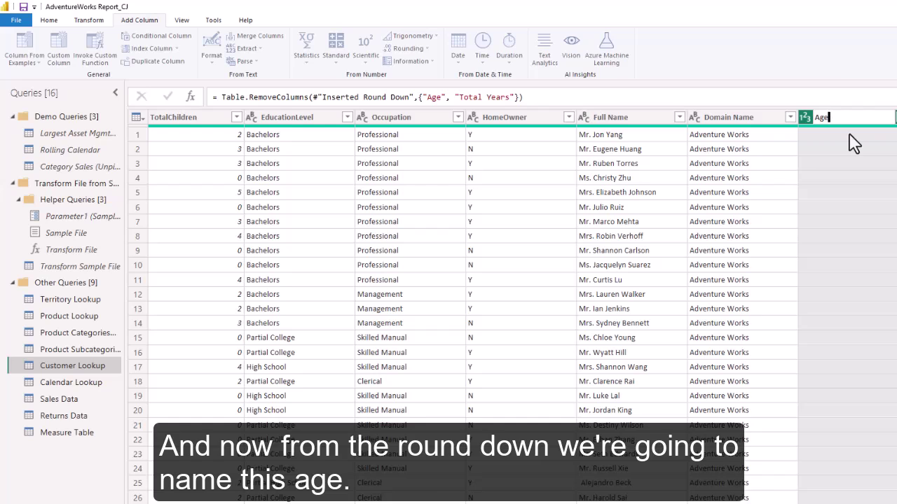
key("Return")
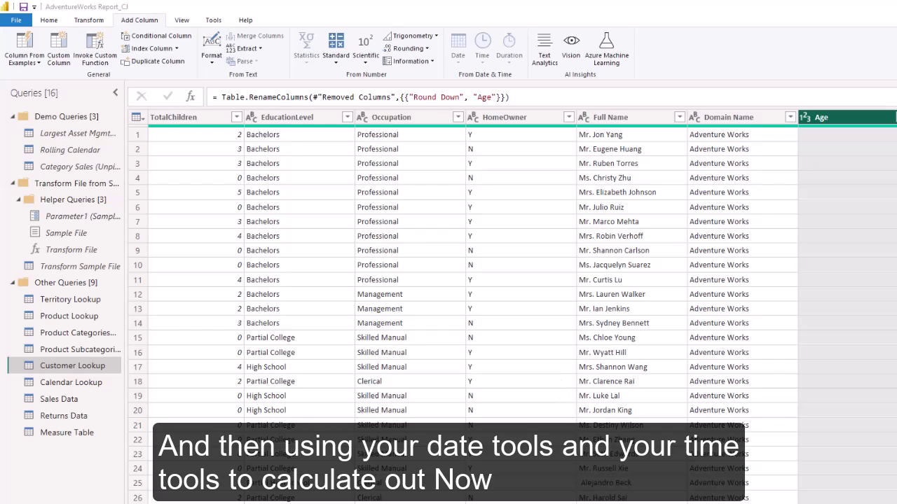
Step: Add a Year column extracted from BirthDate and rename it 'Birth Year'
scroll(512, 308, "left", 10)
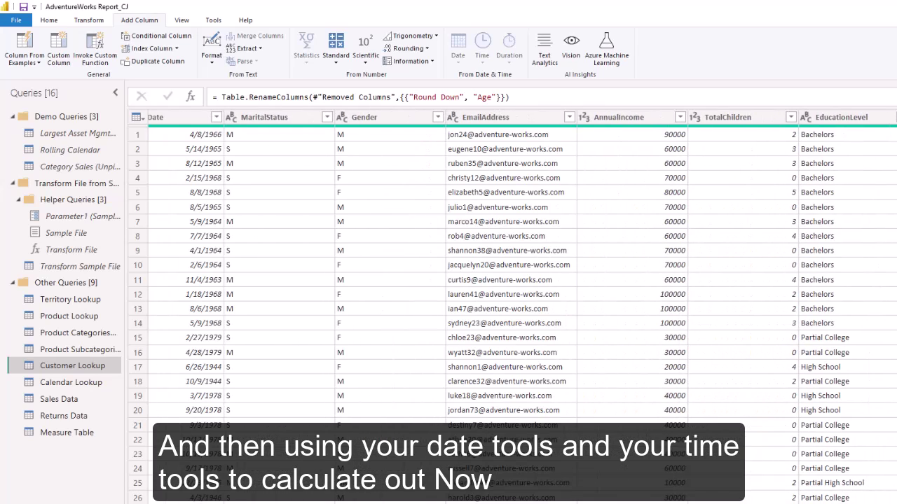
scroll(512, 308, "left", 5)
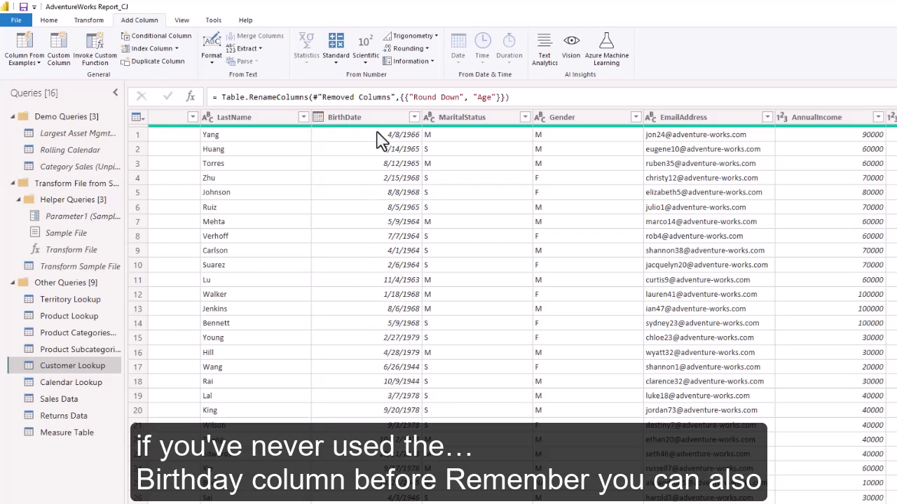
left_click(363, 118)
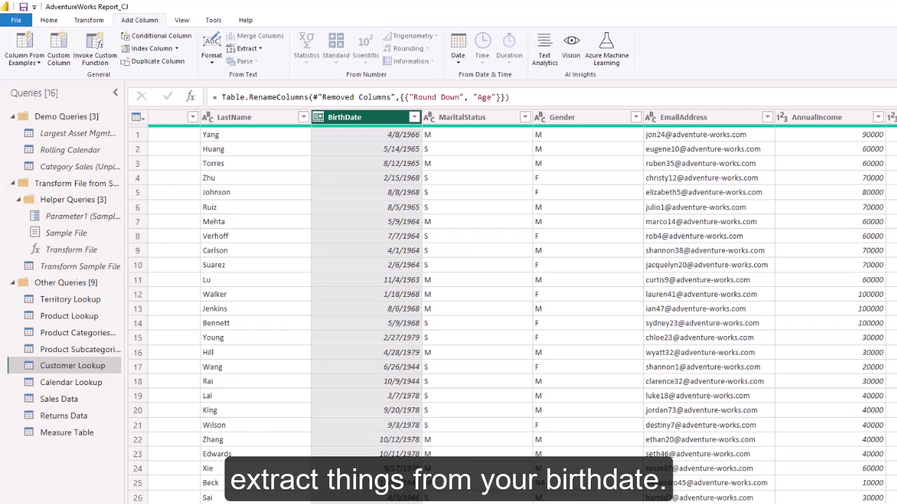
scroll(511, 308, "right", 10)
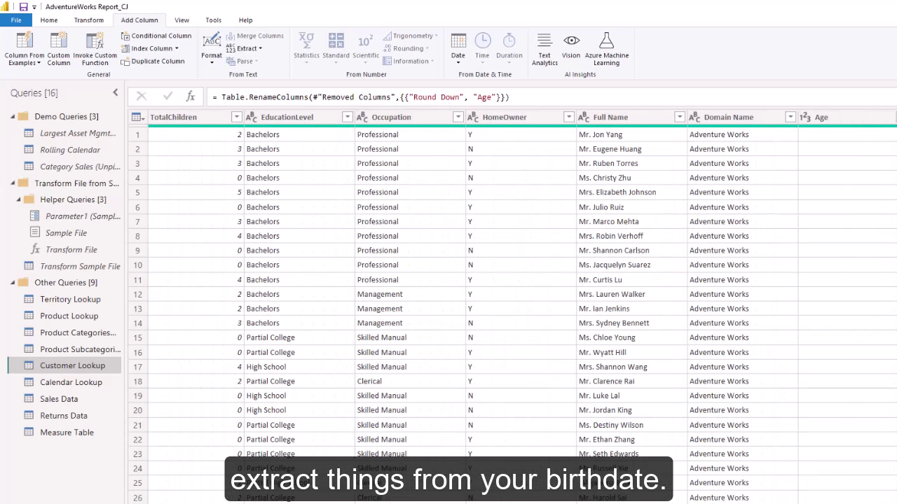
left_click(458, 58)
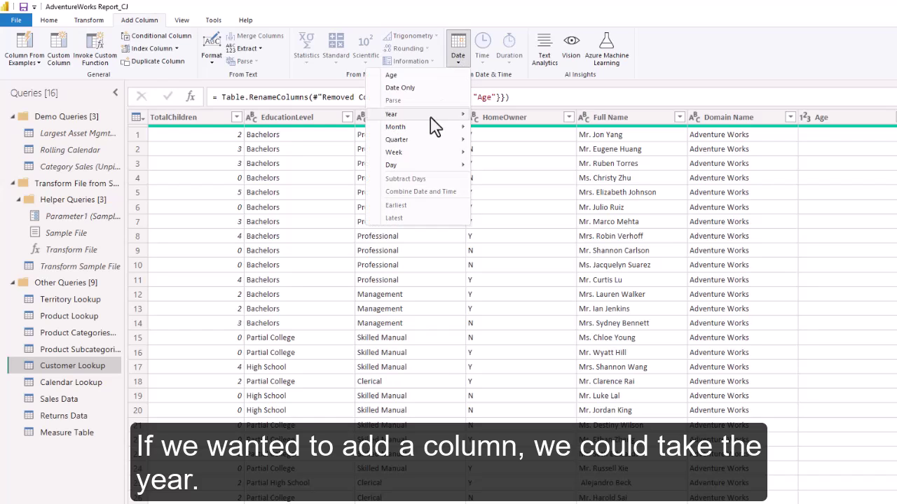
mouse_move(425, 117)
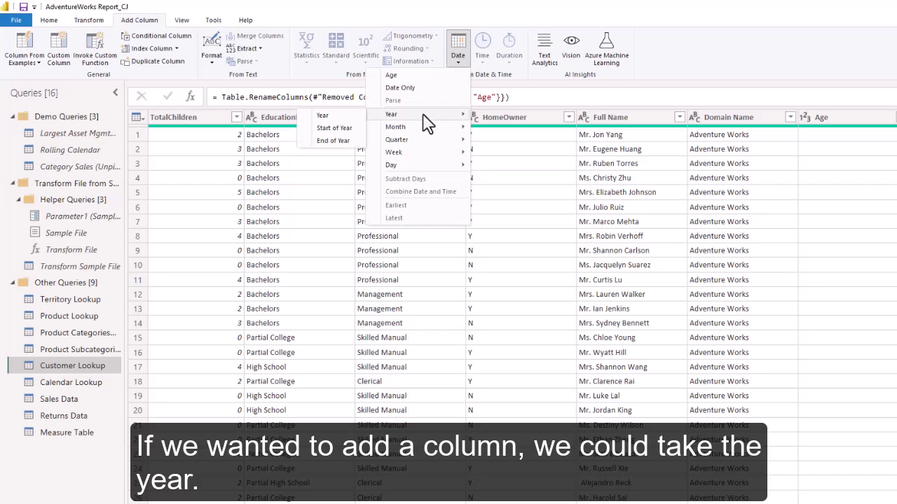
left_click(323, 120)
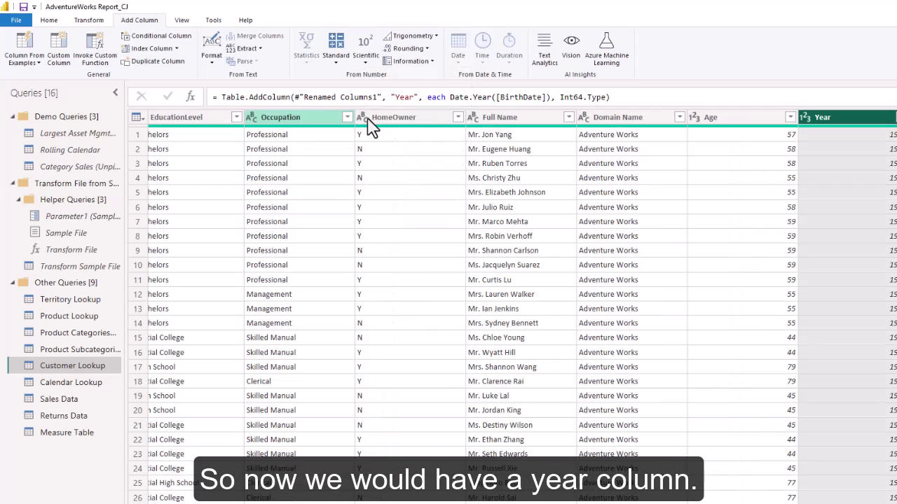
double_click(828, 118)
type("Birth Year")
key("Return")
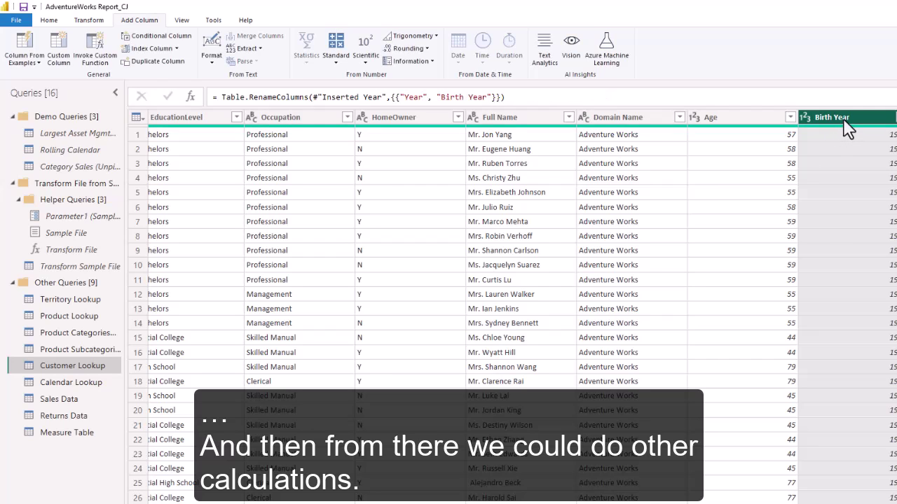
Step: Select the BirthDate column and show the data type menu on its header
left_click(737, 123)
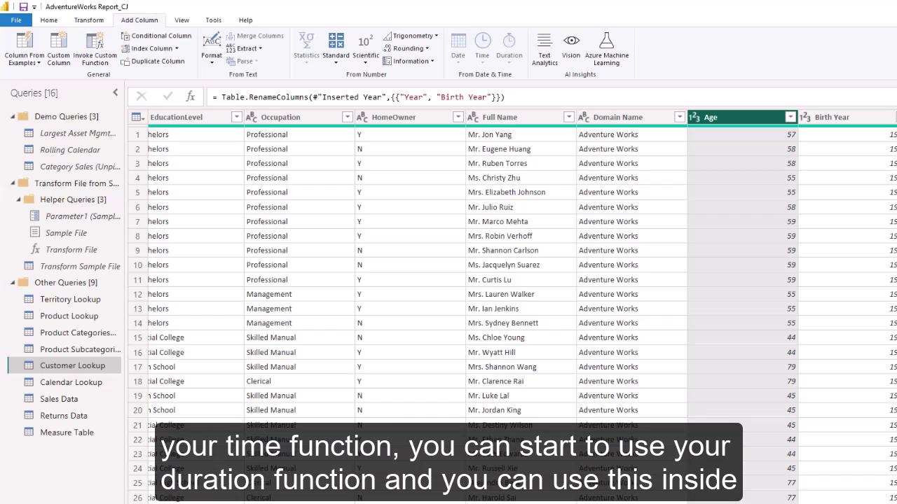
scroll(522, 306, "left", 10)
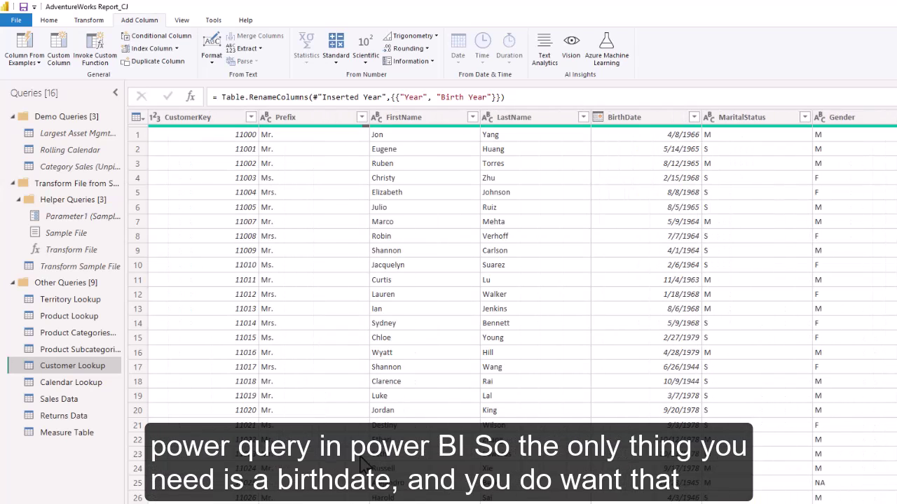
left_click(631, 123)
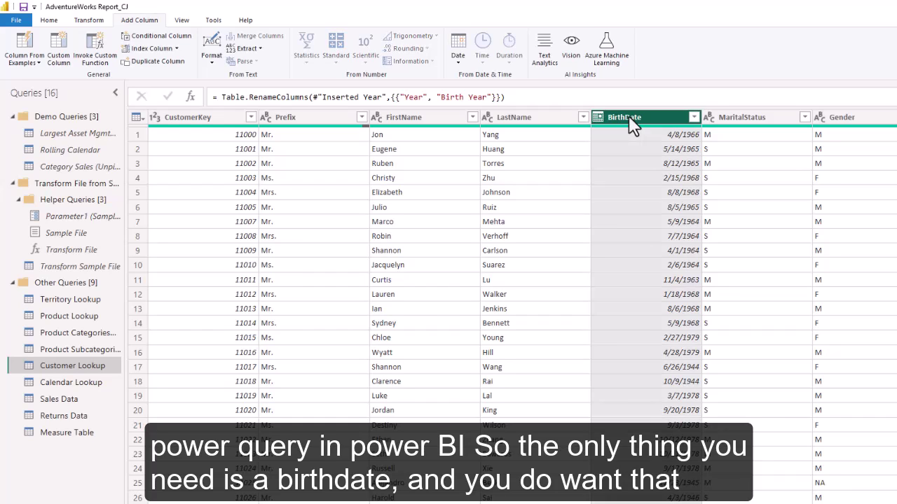
left_click(599, 121)
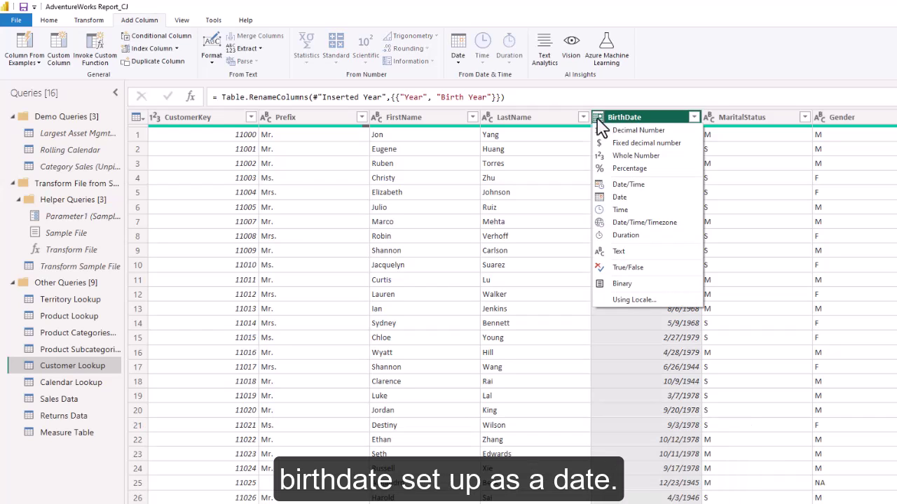
Step: Set BirthDate's data type to Date, then glance at the Date extraction options without choosing
left_click(623, 197)
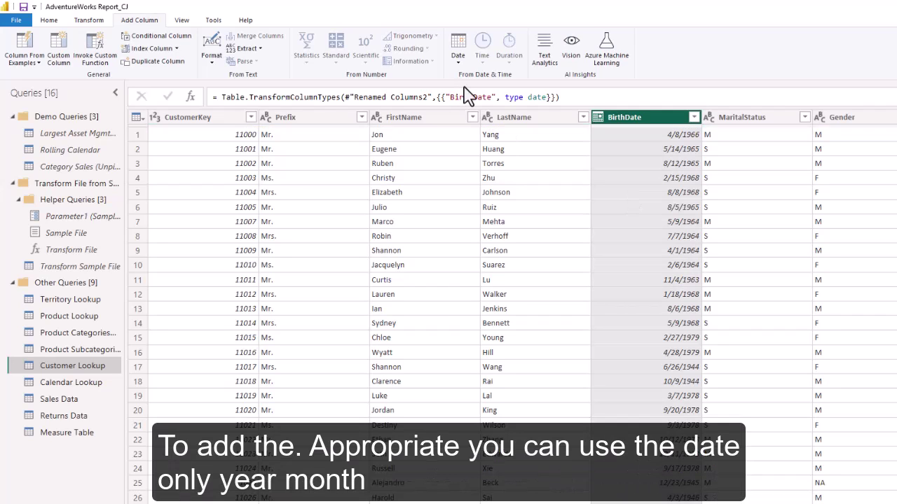
left_click(460, 65)
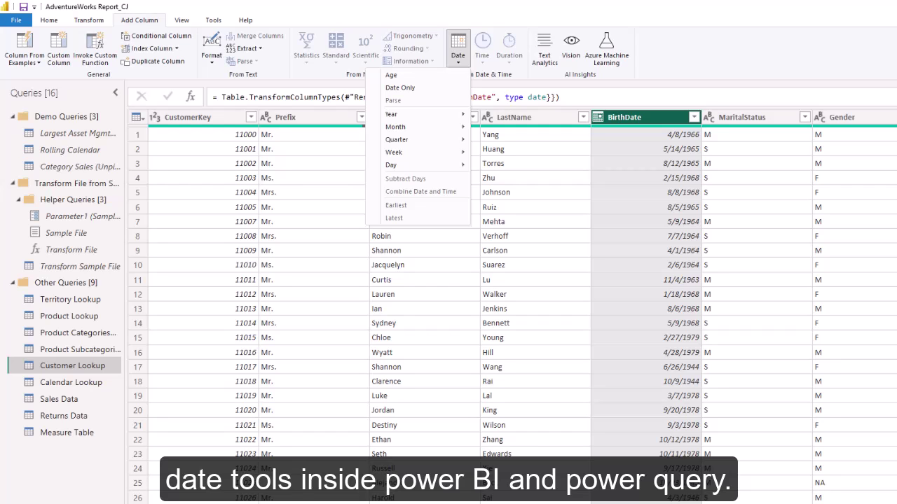
key("Escape")
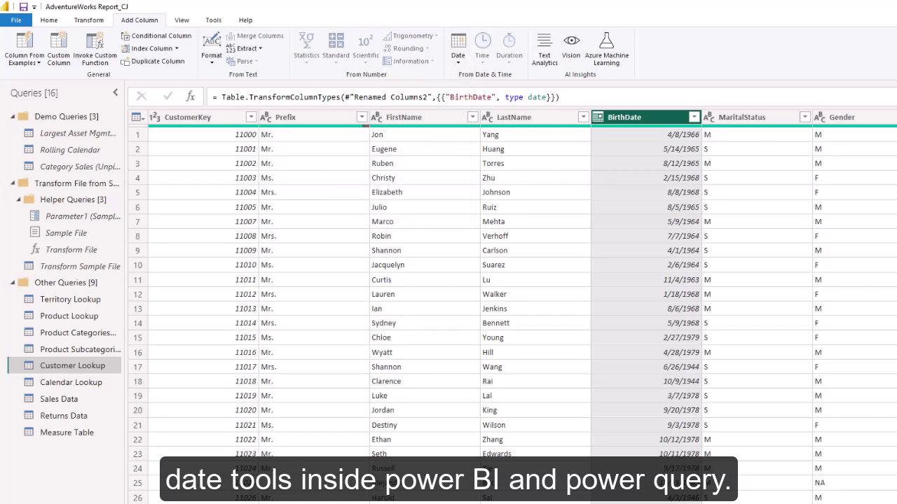
scroll(510, 309, "right", 10)
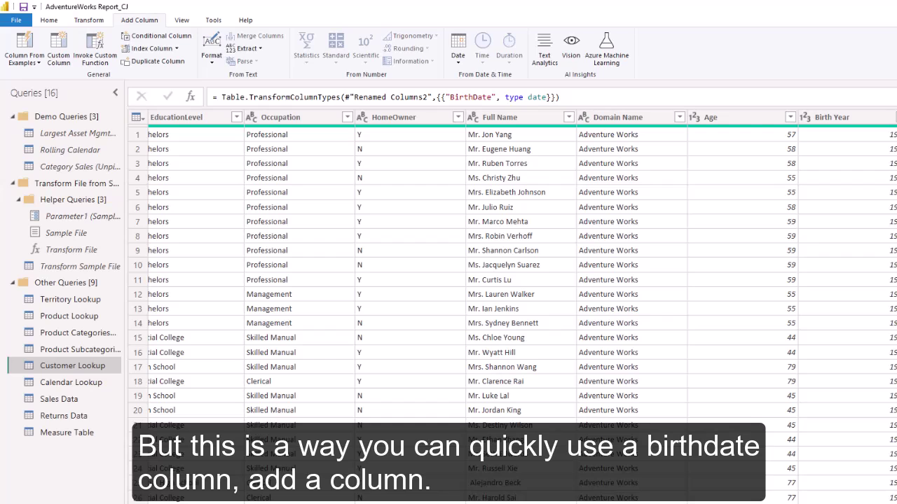